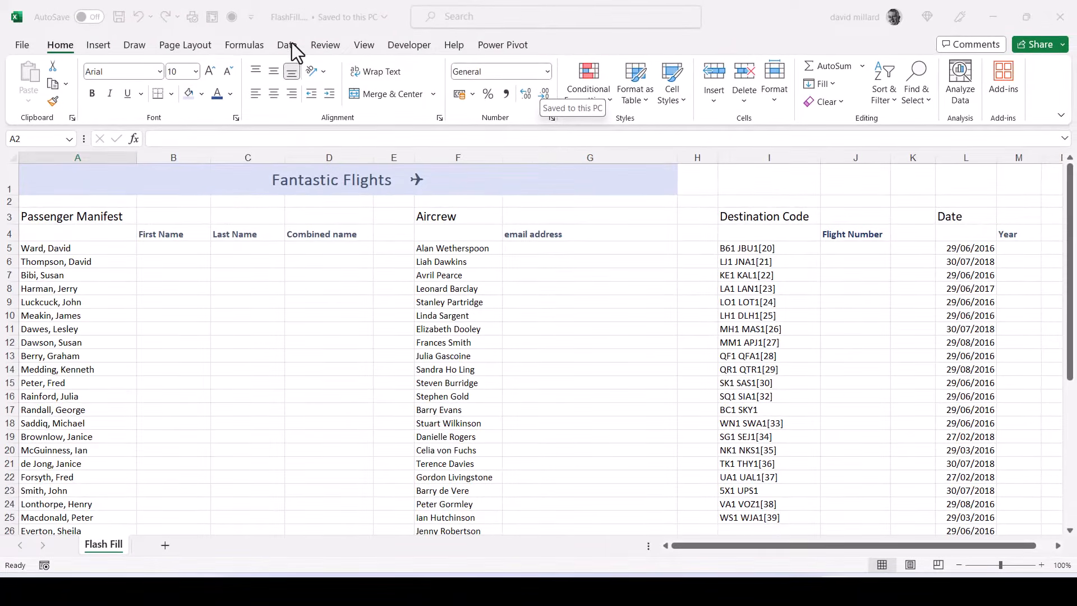
- Enter the first passenger's first name in B5 and last name in C5, split from the full name in A5
click(287, 45)
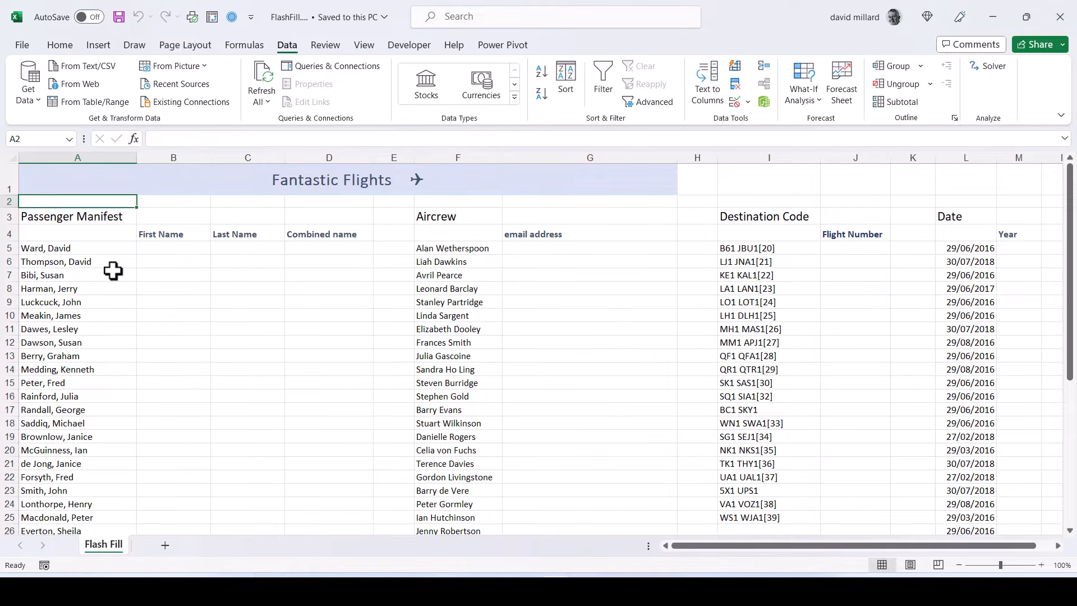
click(163, 248)
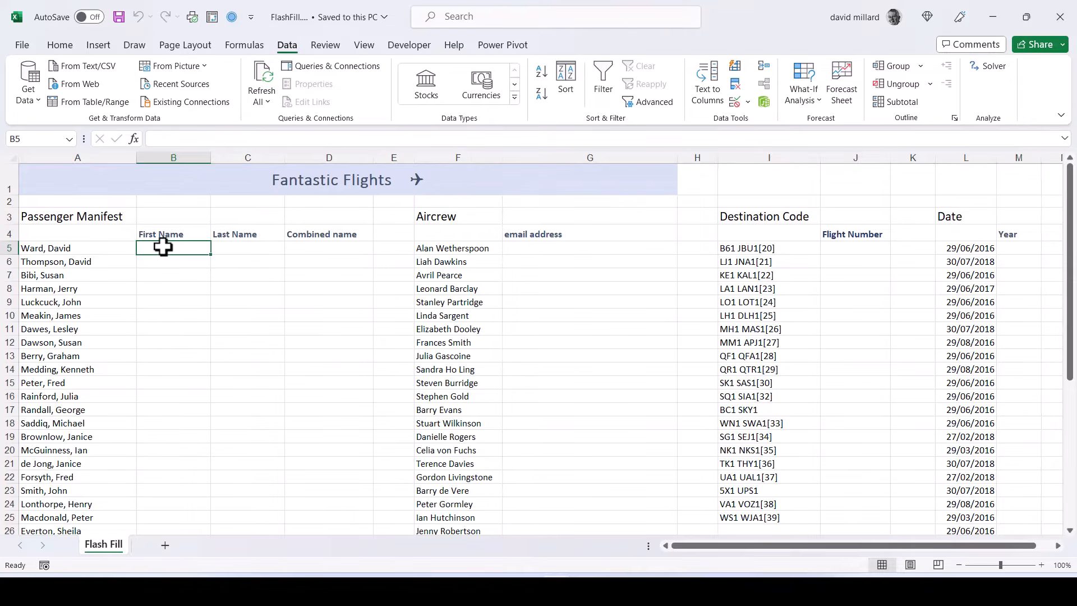
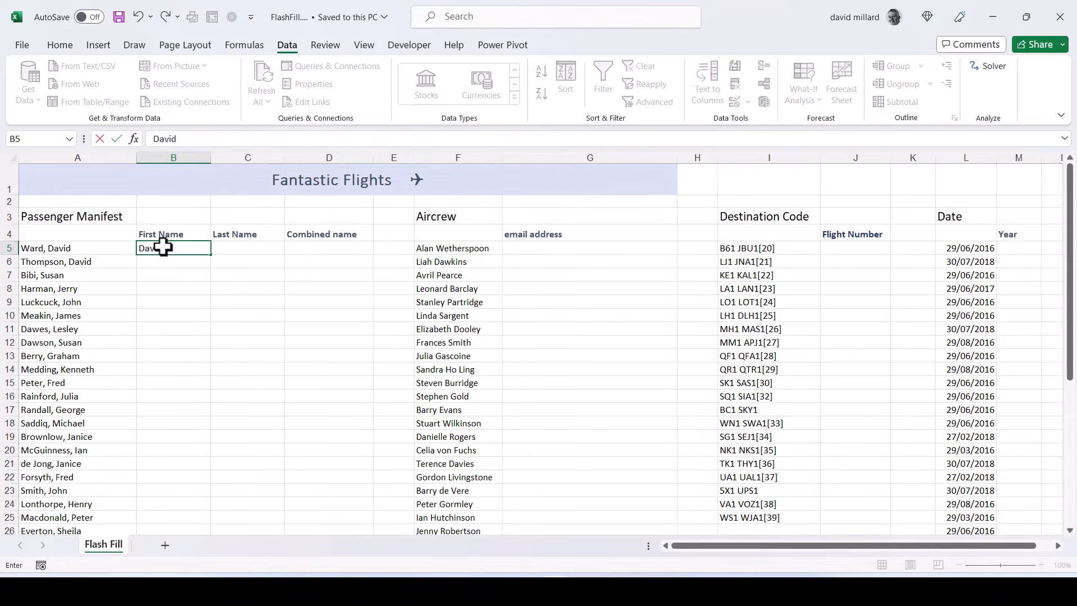
key(Tab)
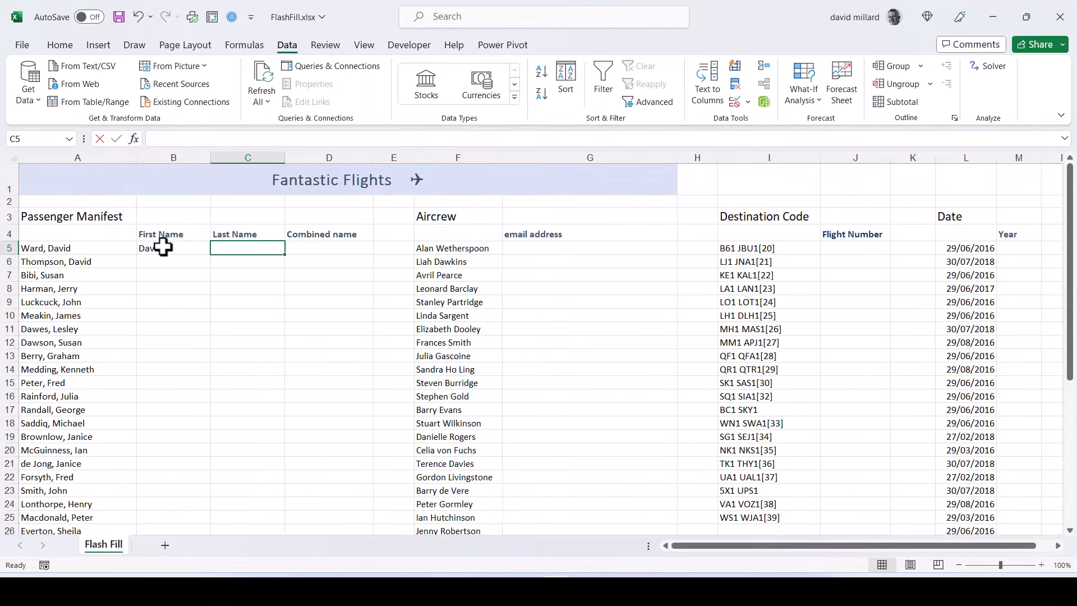
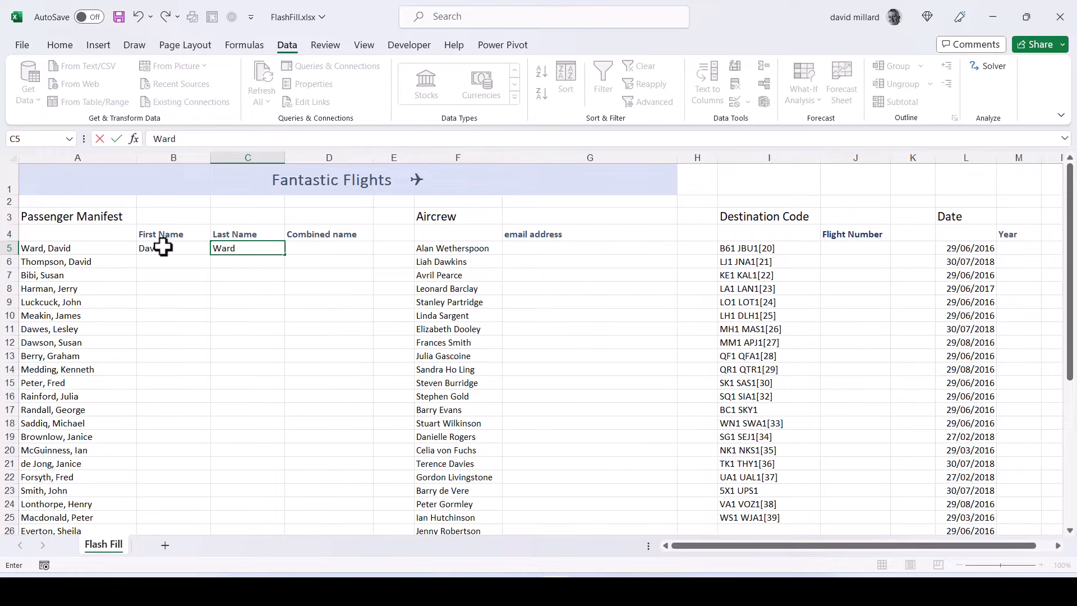
key(Return)
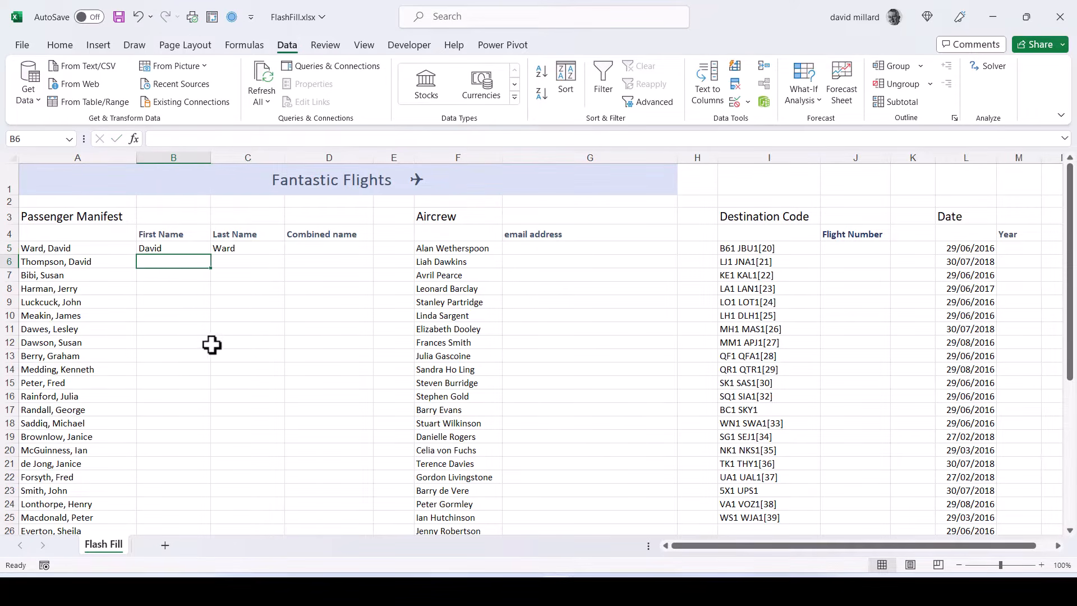
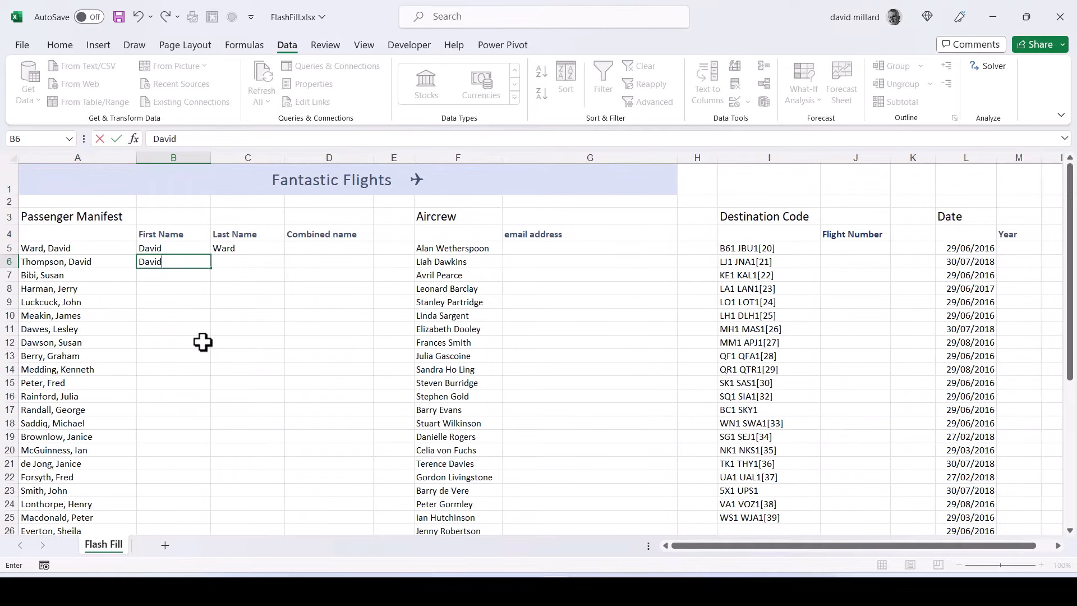
- Enter the second passenger's first name in B6 and last name in C6 as a second example
key(Tab)
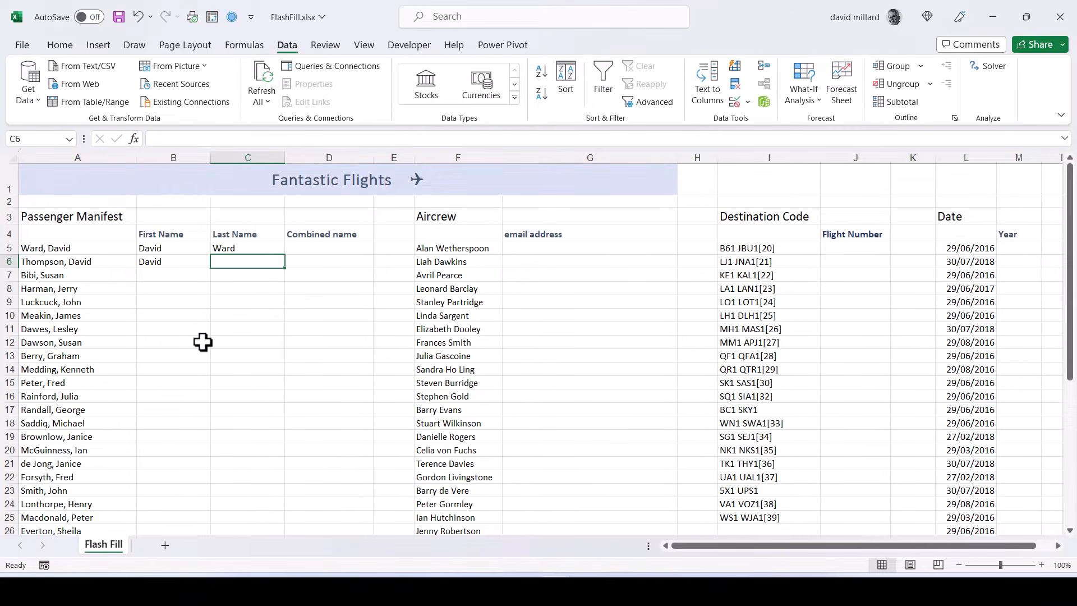
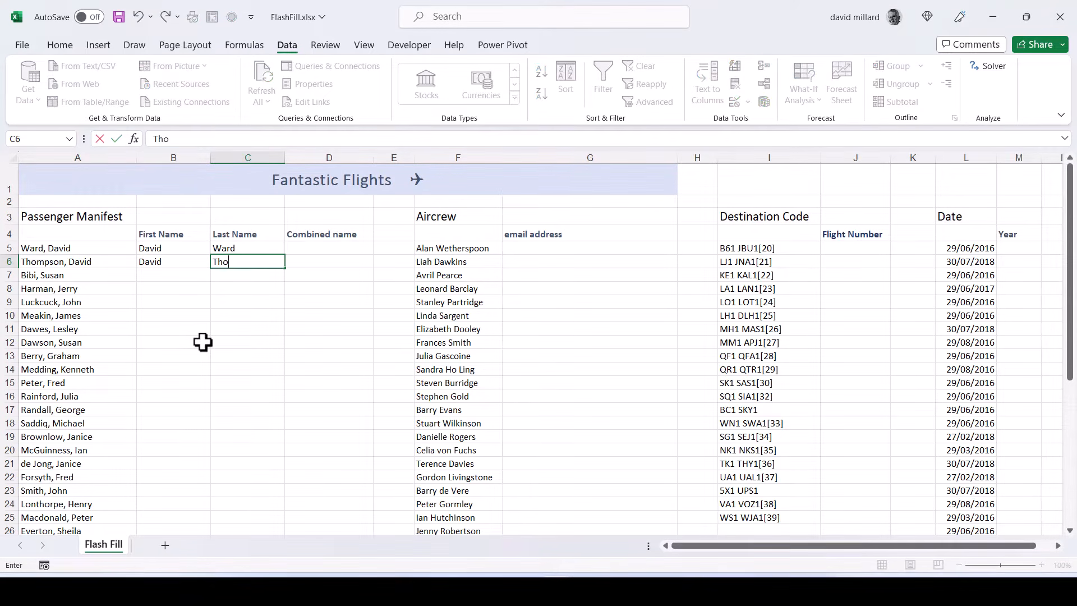
- Flash Fill the remaining passengers' first names in column B, starting from B7
click(173, 275)
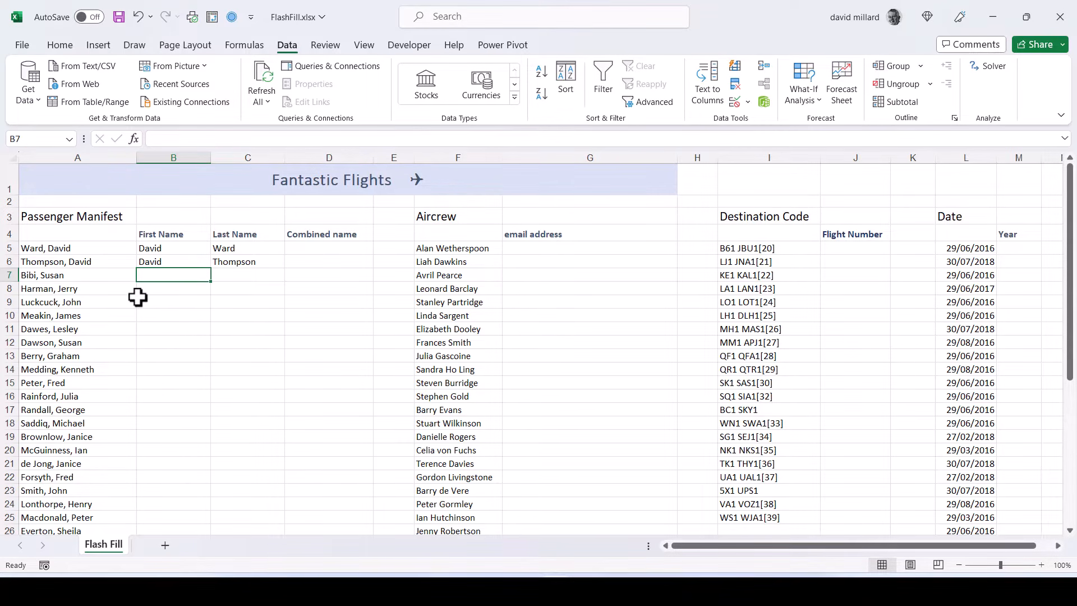
click(61, 46)
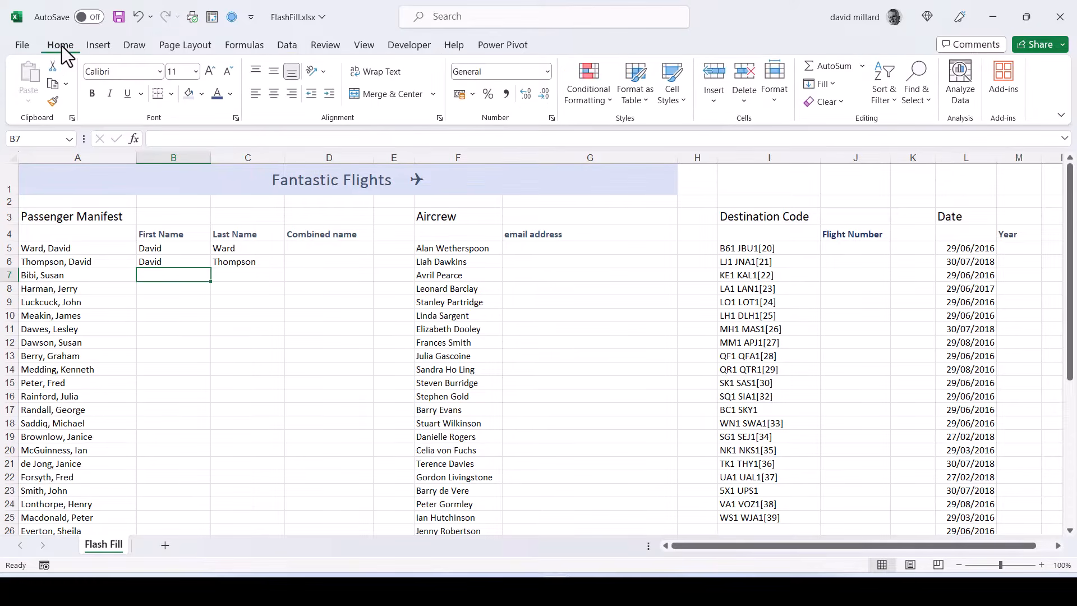
click(835, 84)
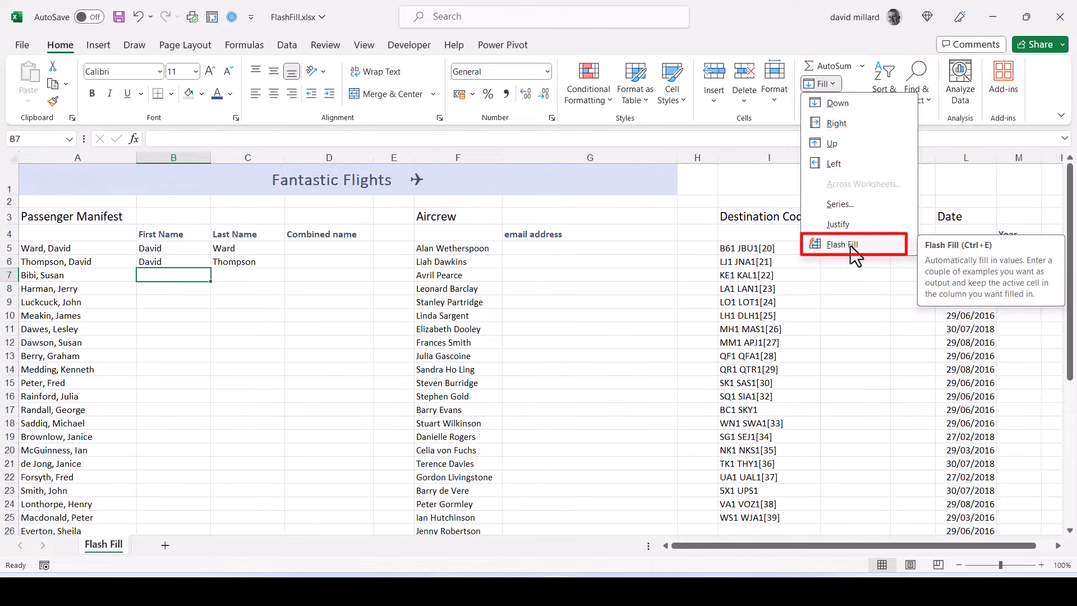
click(853, 255)
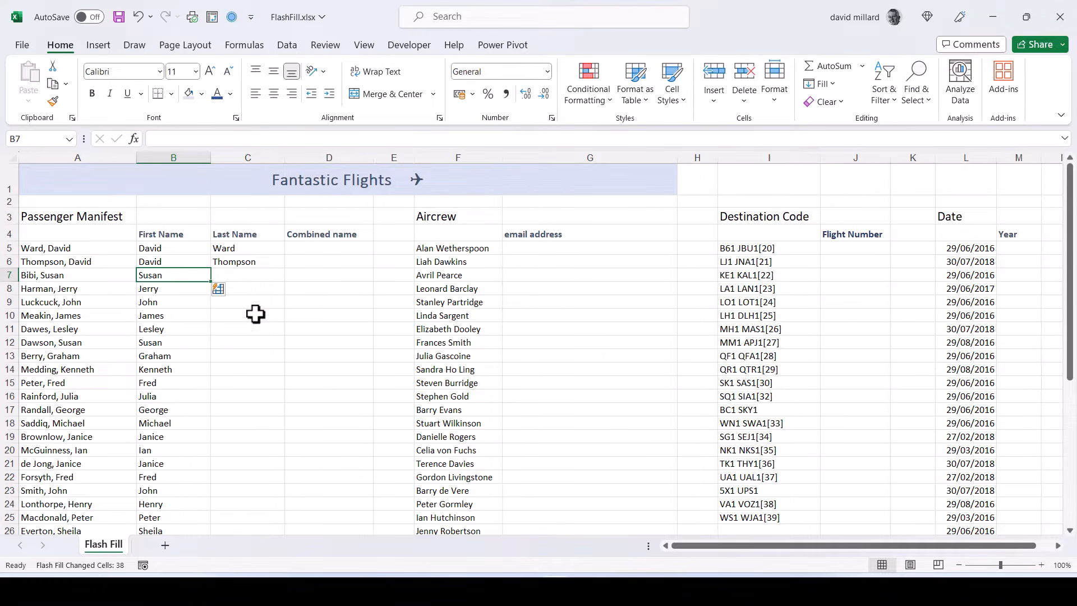
- Flash Fill the remaining last names in column C from C7 and check the results down the list
click(232, 275)
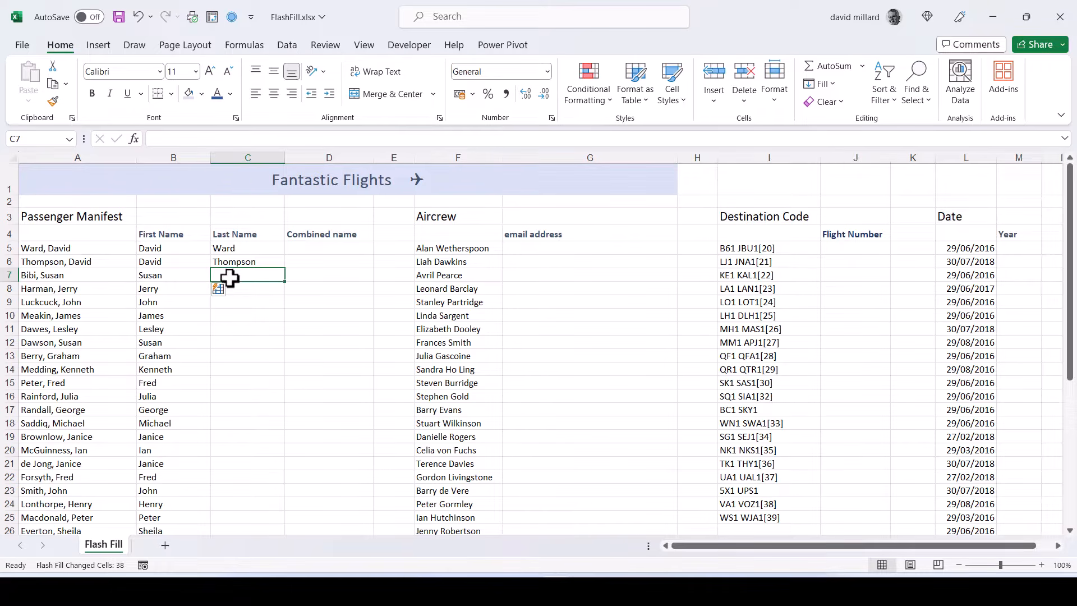
key(ctrl+e)
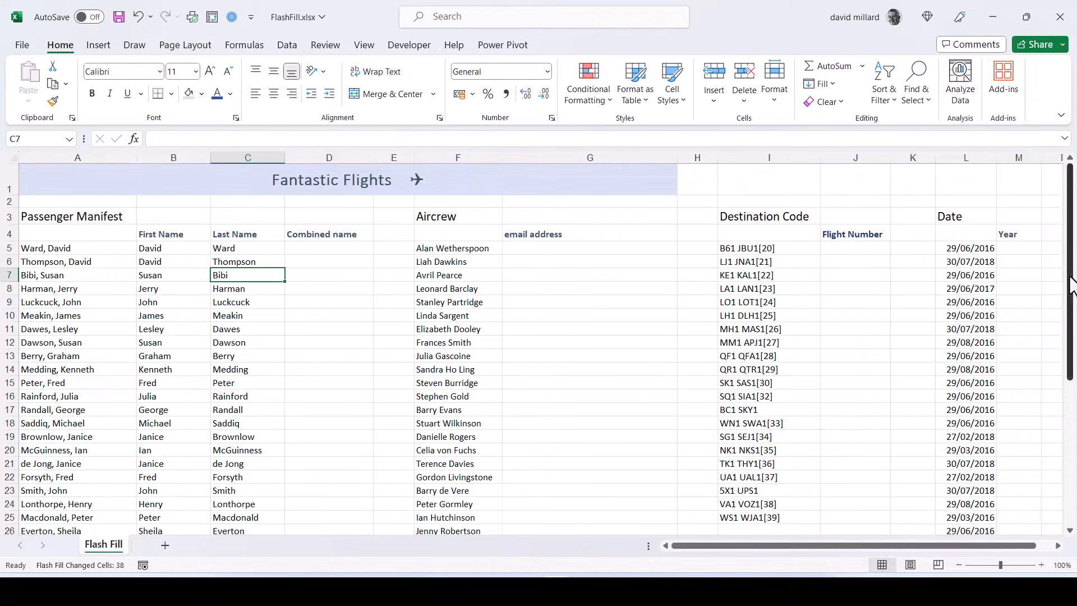
drag(1069, 283, 1069, 418)
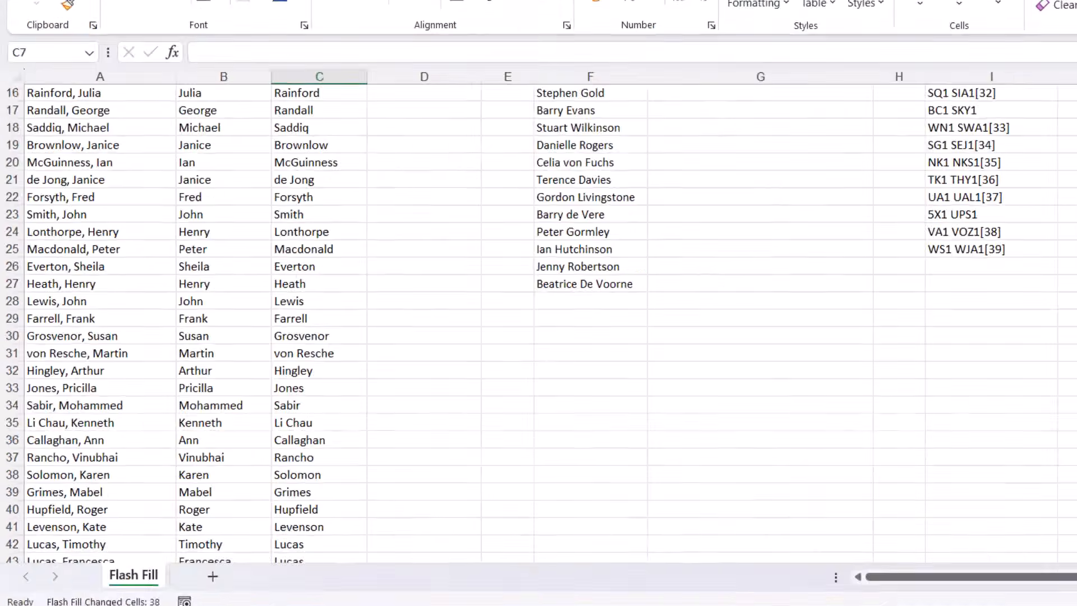
drag(1071, 293, 1071, 135)
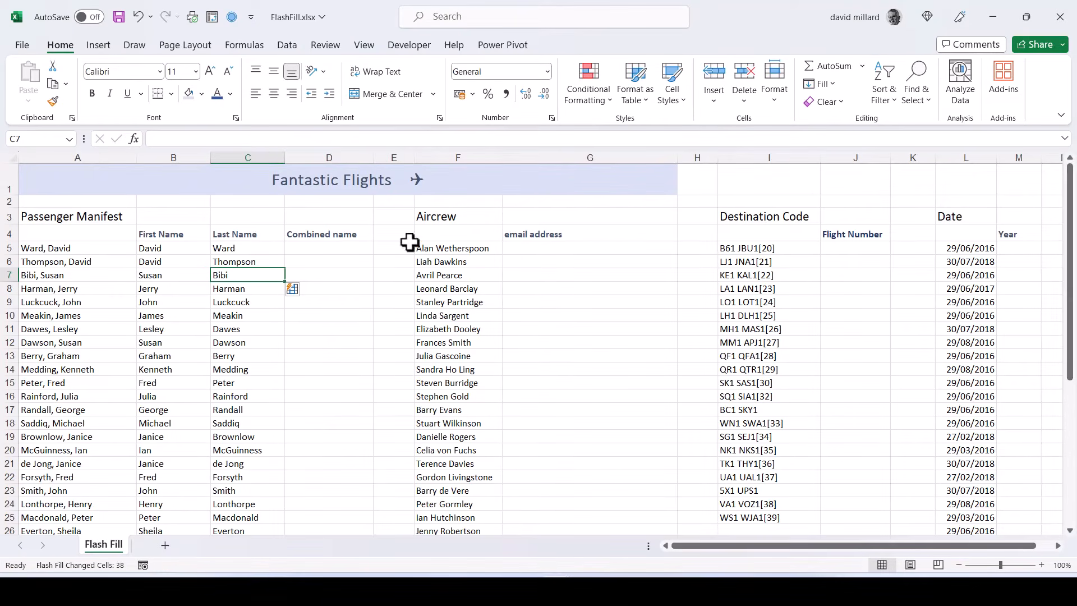
- Enter the first passenger's first and last name separated by a space in D5, and Flash Fill the Combined name column from D6
click(309, 252)
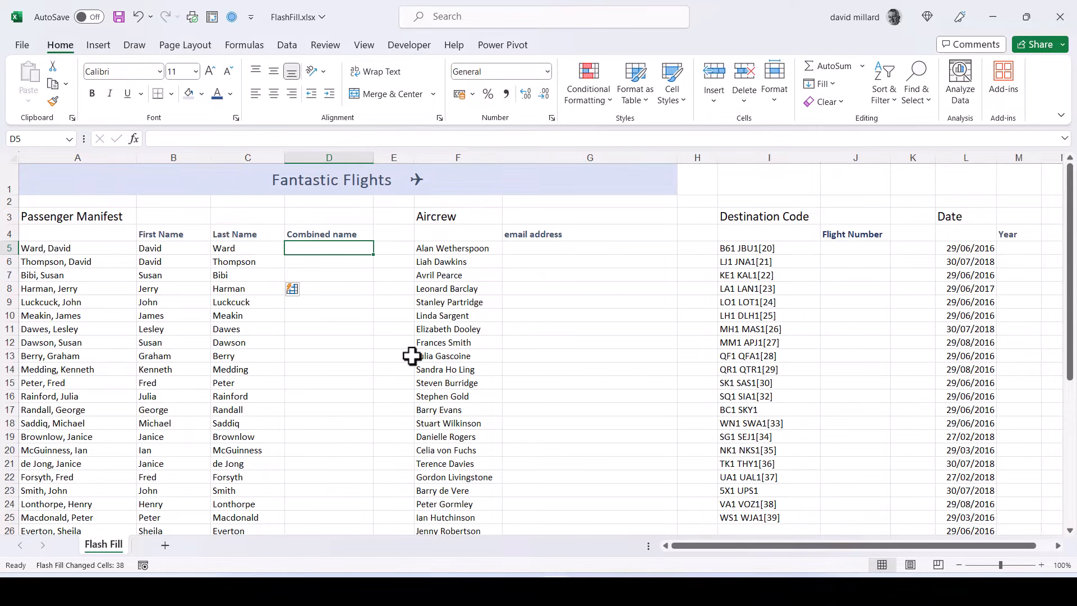
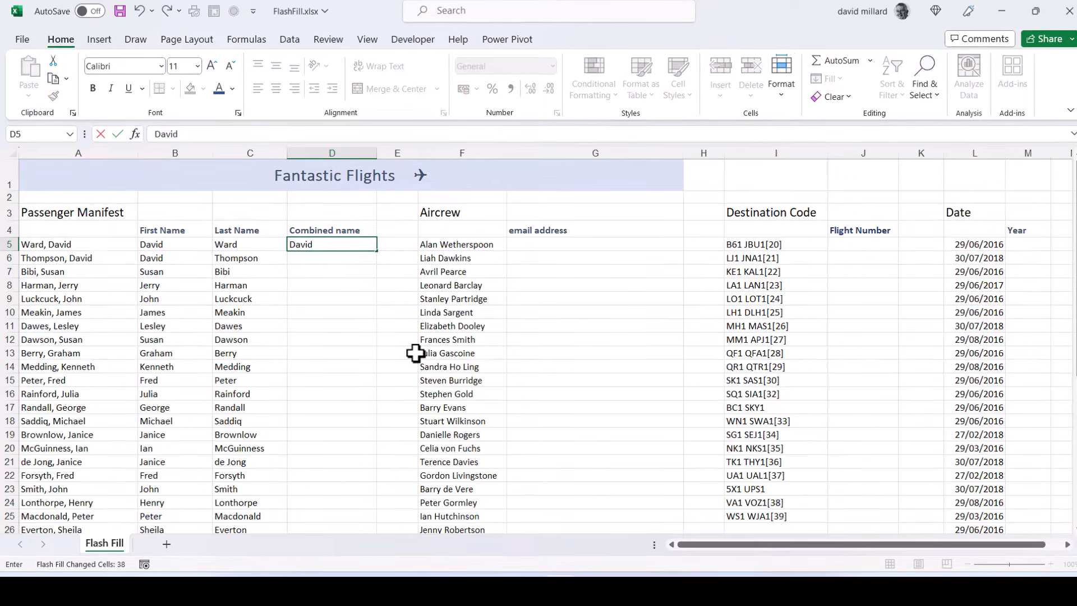
key(Return)
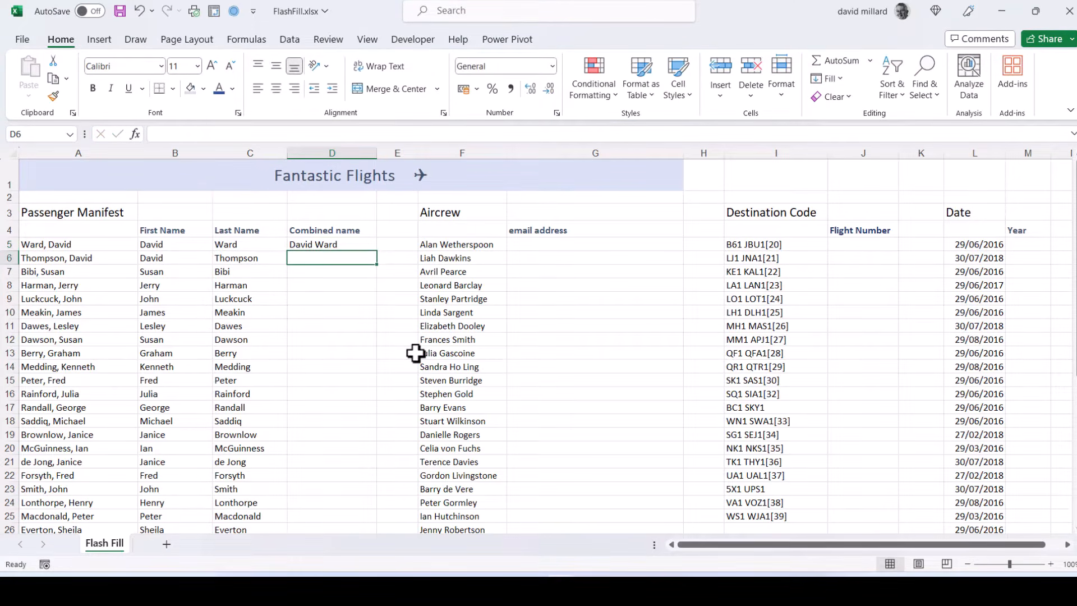
key(ctrl+e)
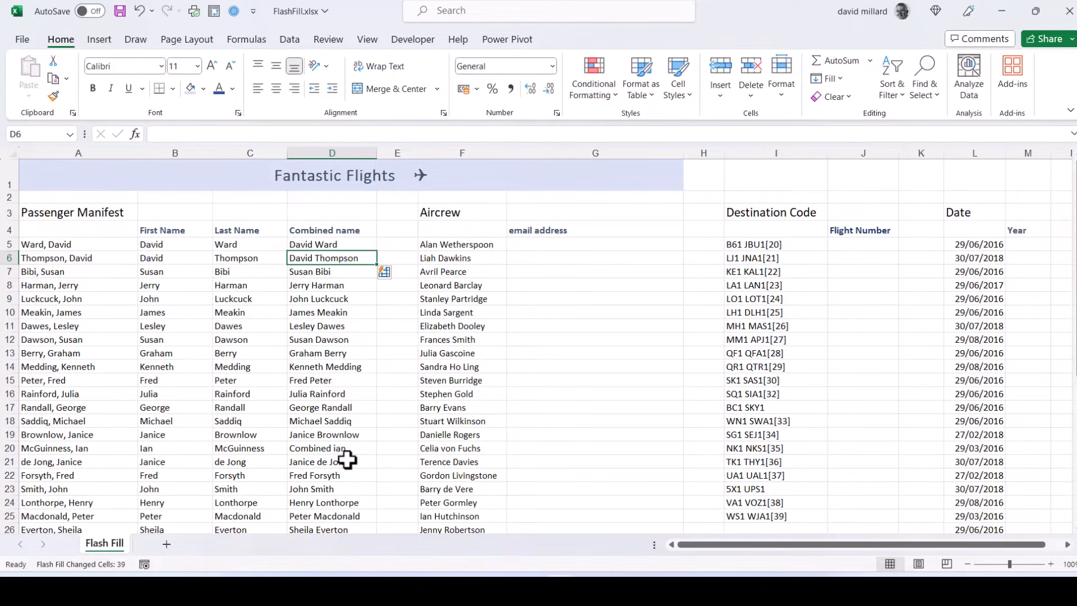
scroll(1074, 337, down, 3)
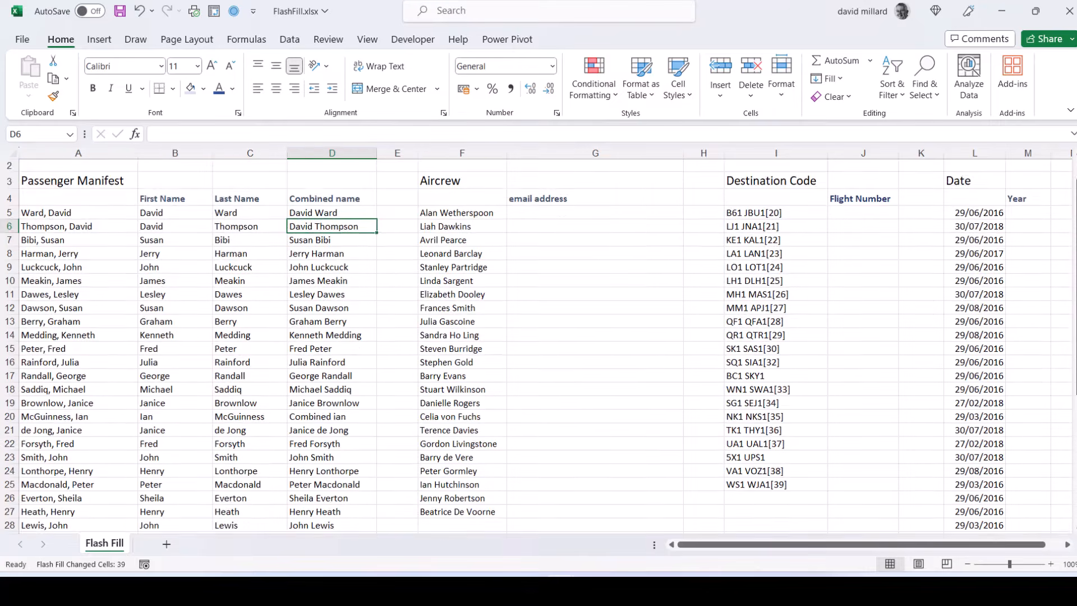
scroll(1069, 445, down, 3)
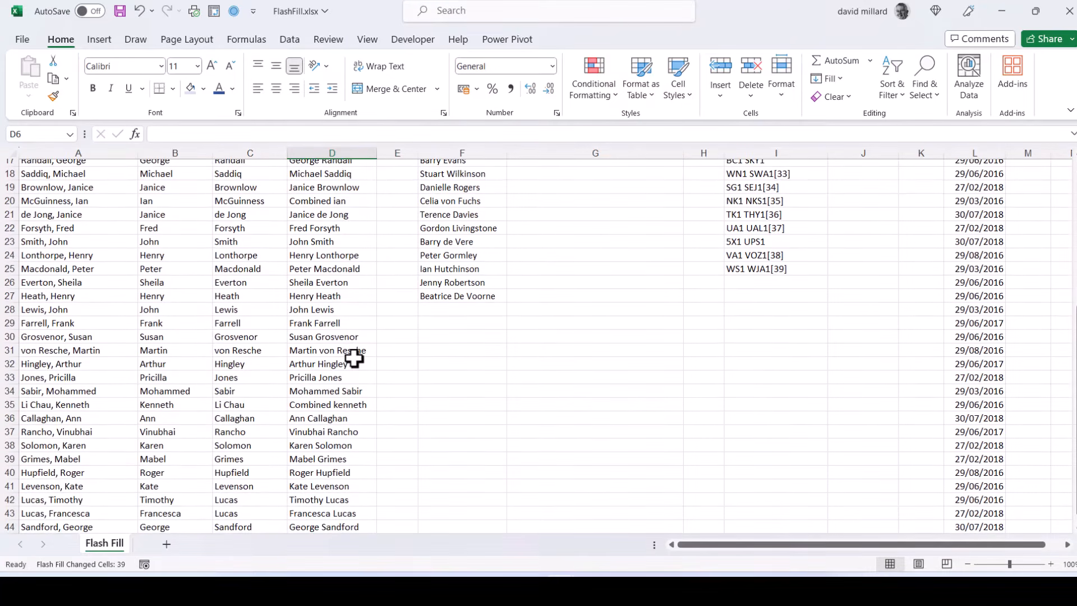
scroll(717, 384, up, 6)
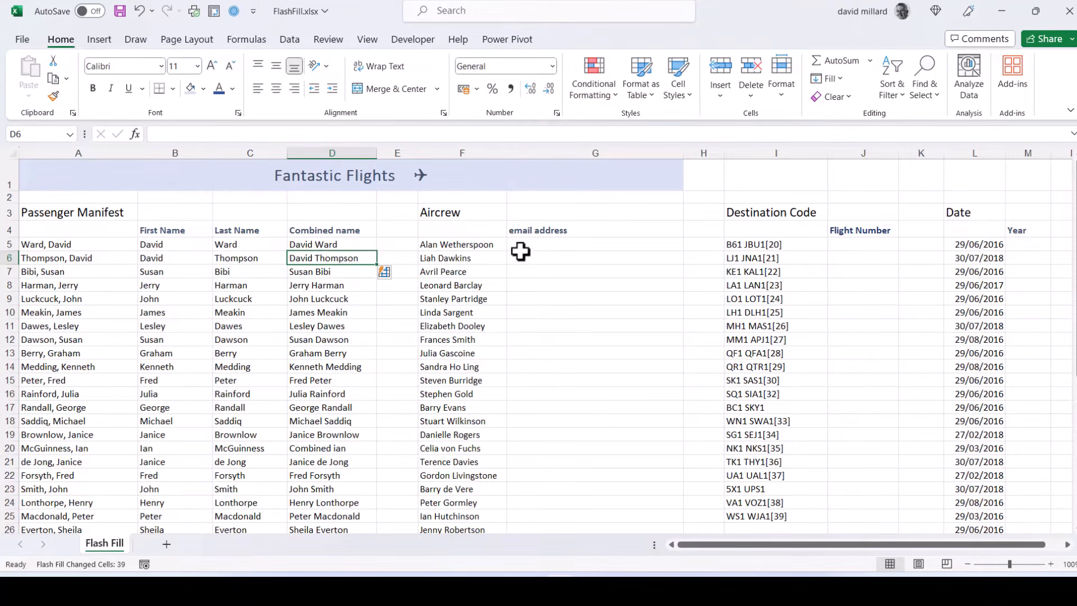
- Enter the first crew member's e-mail in G5 as lowercase first name, dot, last name at fantasticflights.com, and Flash Fill the column from G6
click(562, 241)
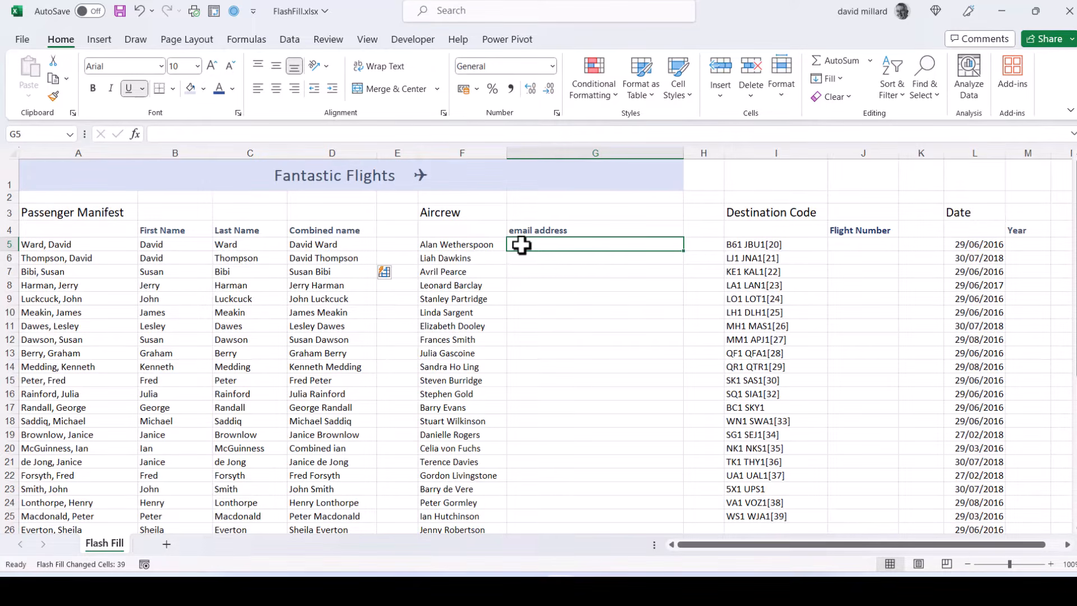
click(152, 133)
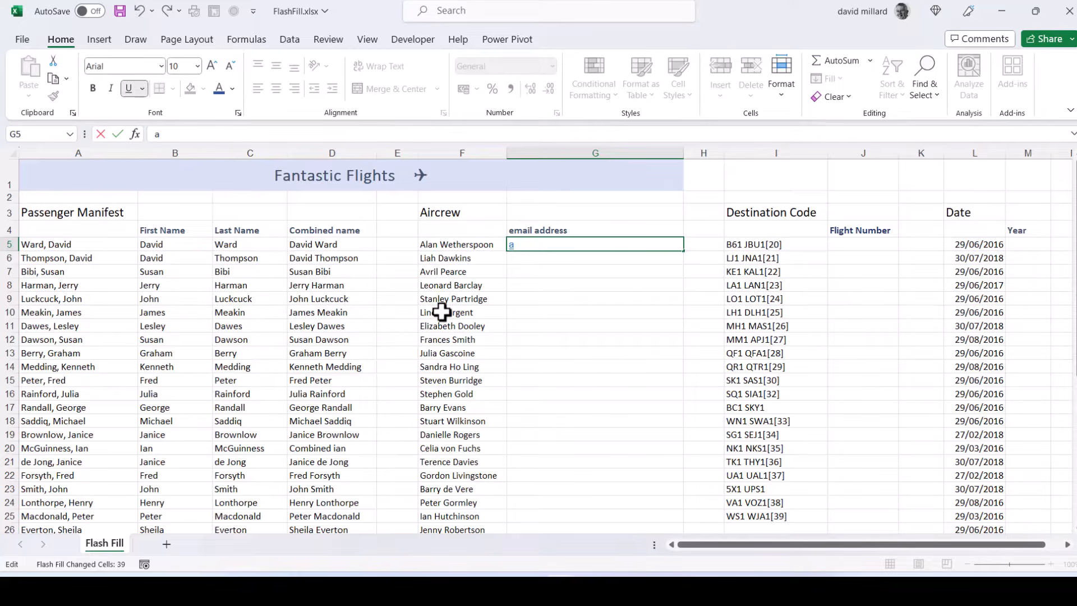
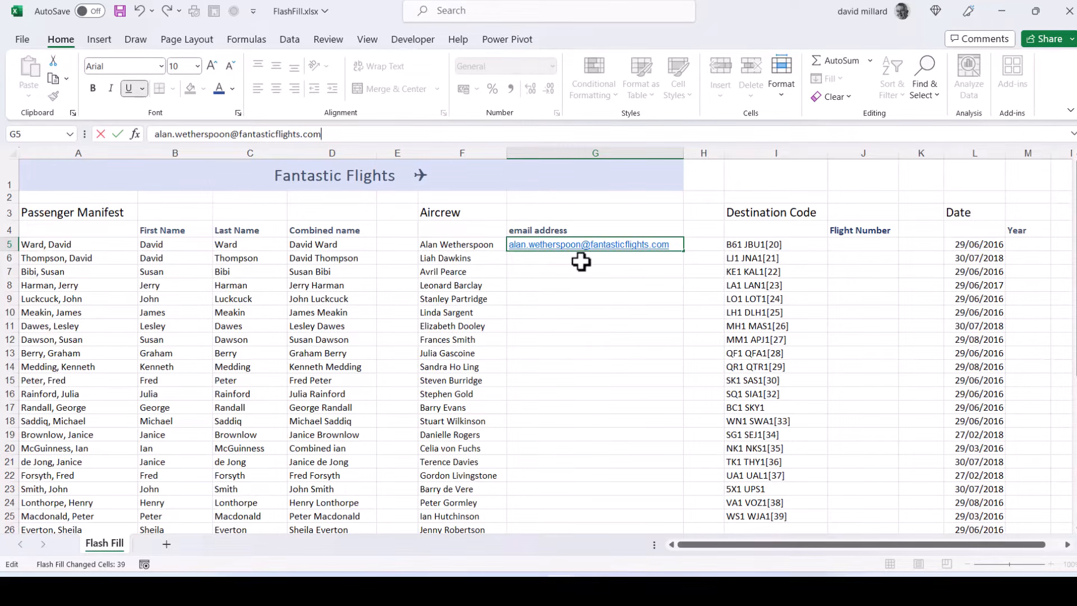
click(580, 261)
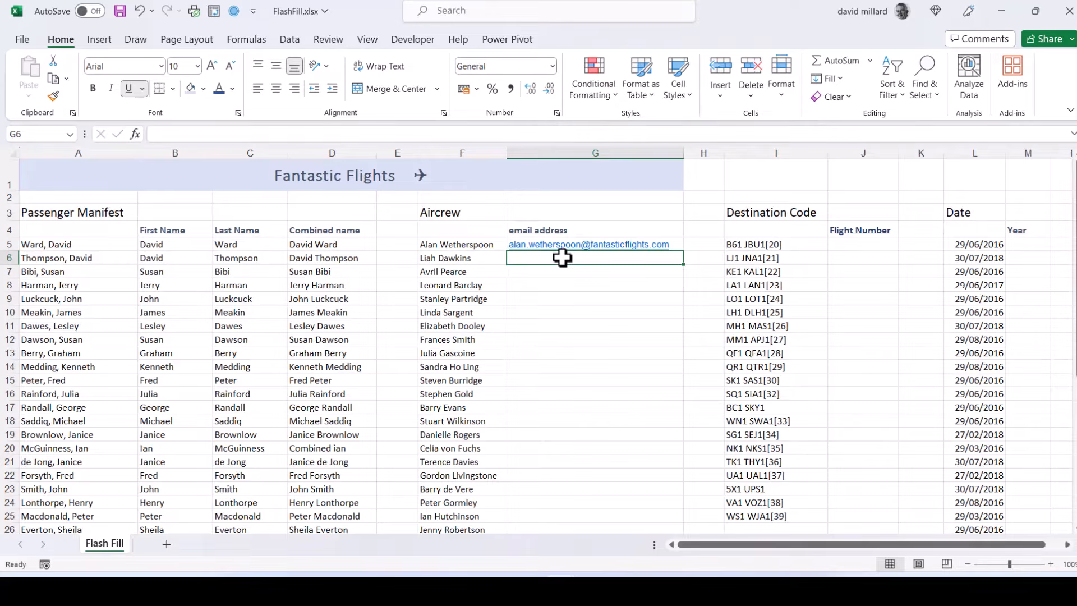
key(ctrl+e)
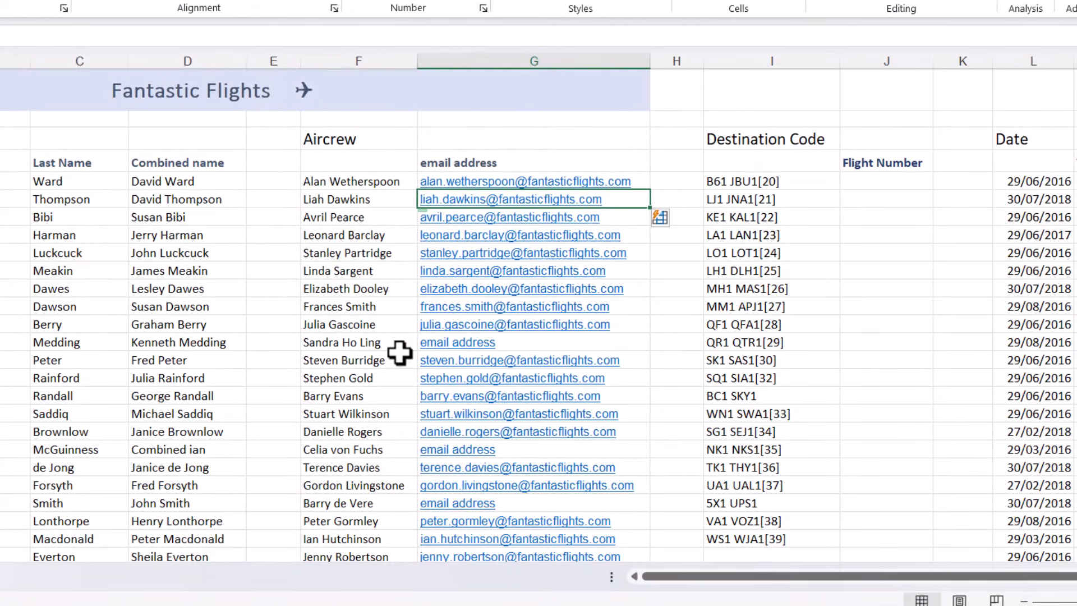
- Replace the wrong entry in G14 with the crew member's lowercase three-part name, separated by dots, at fantasticflights.com, and check the e-mail column
click(511, 343)
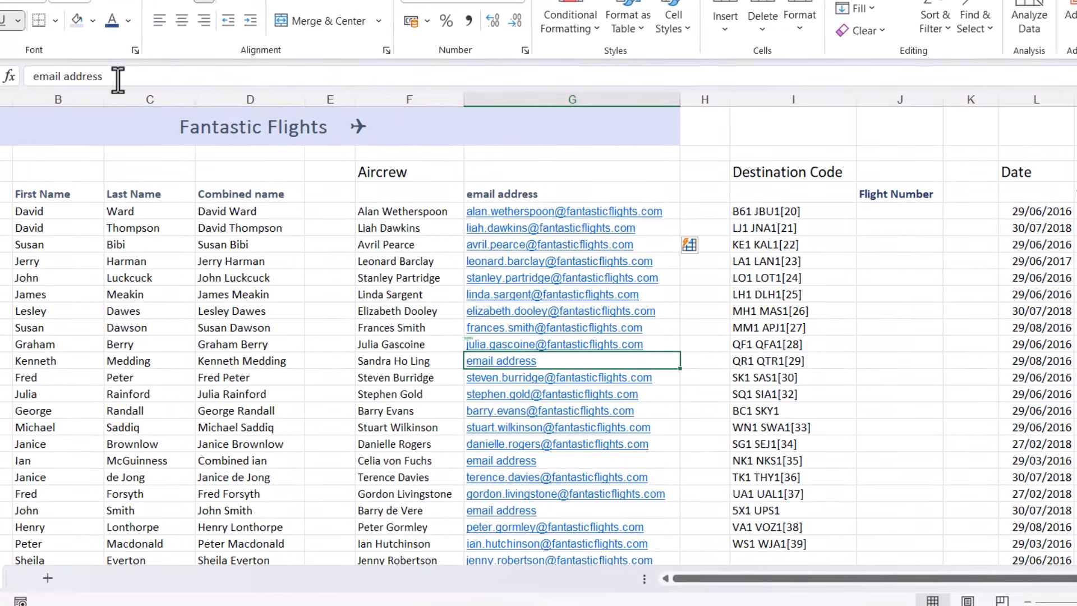
drag(117, 78, 33, 77)
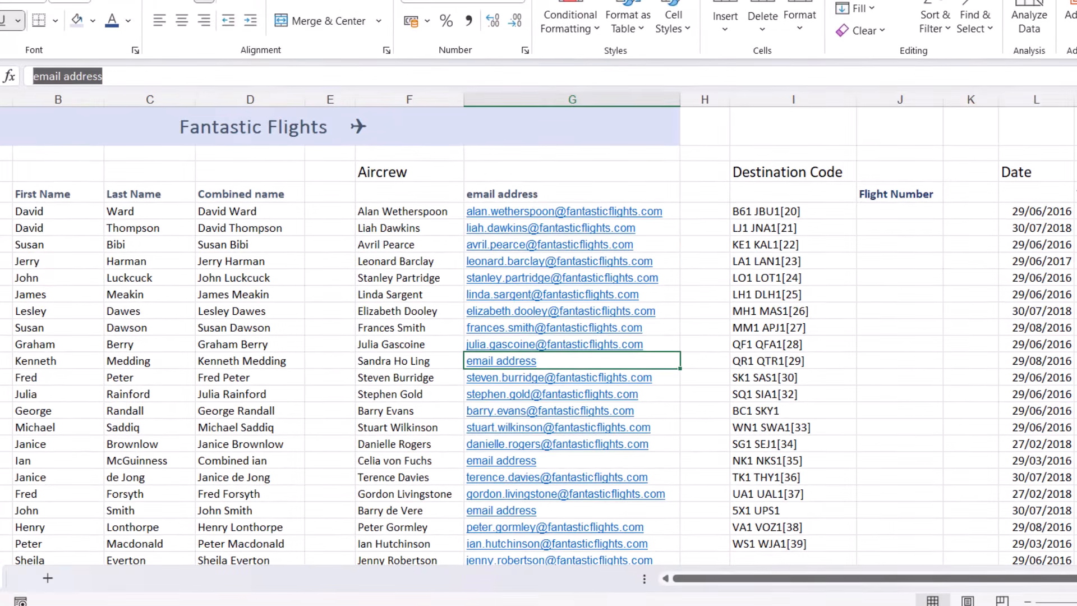
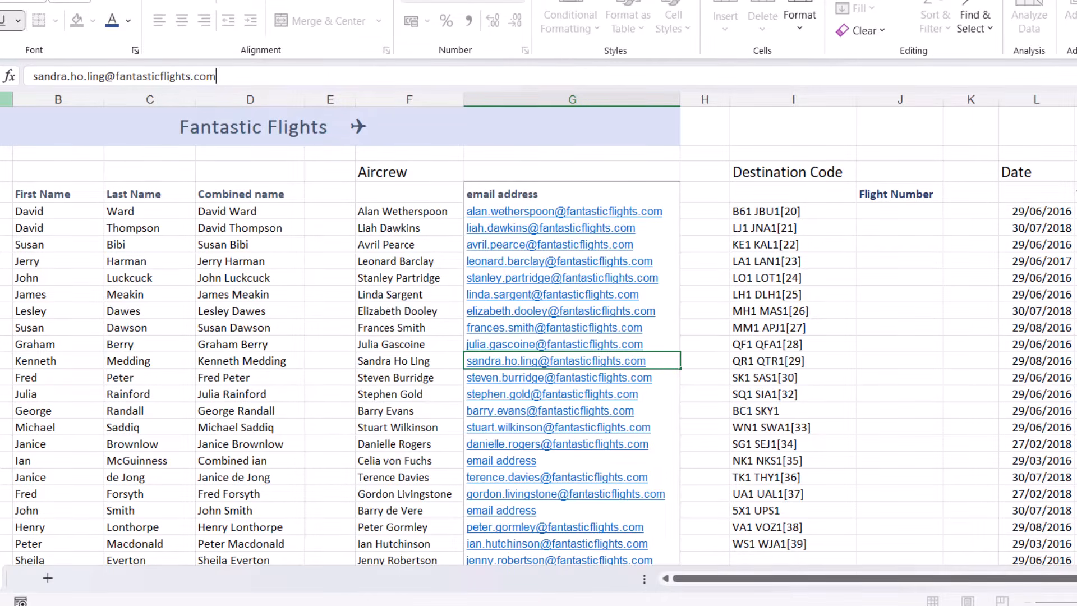
key(Return)
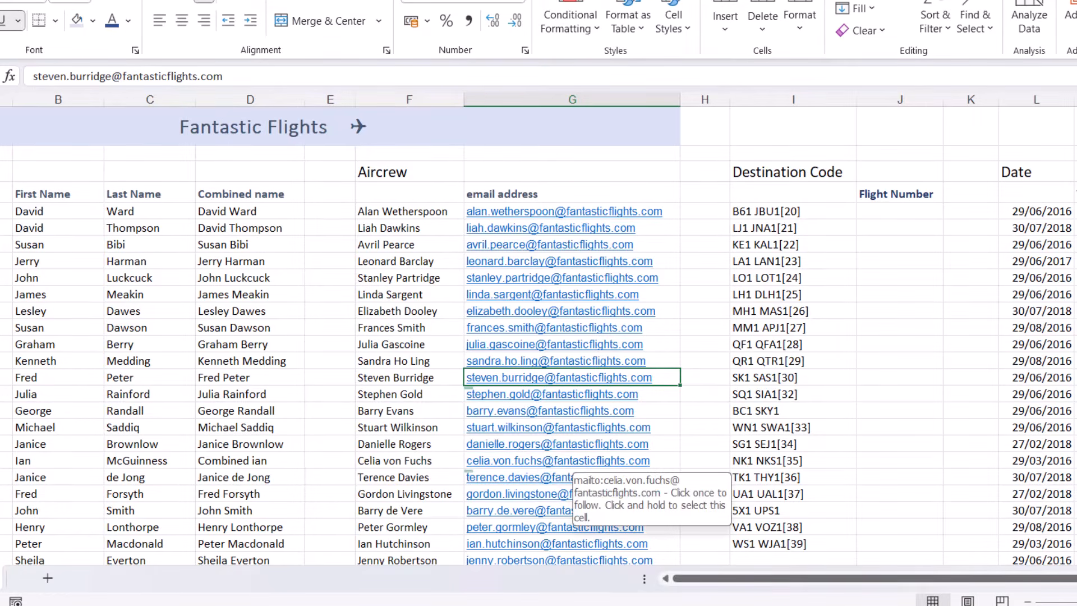
scroll(909, 370, down, 2)
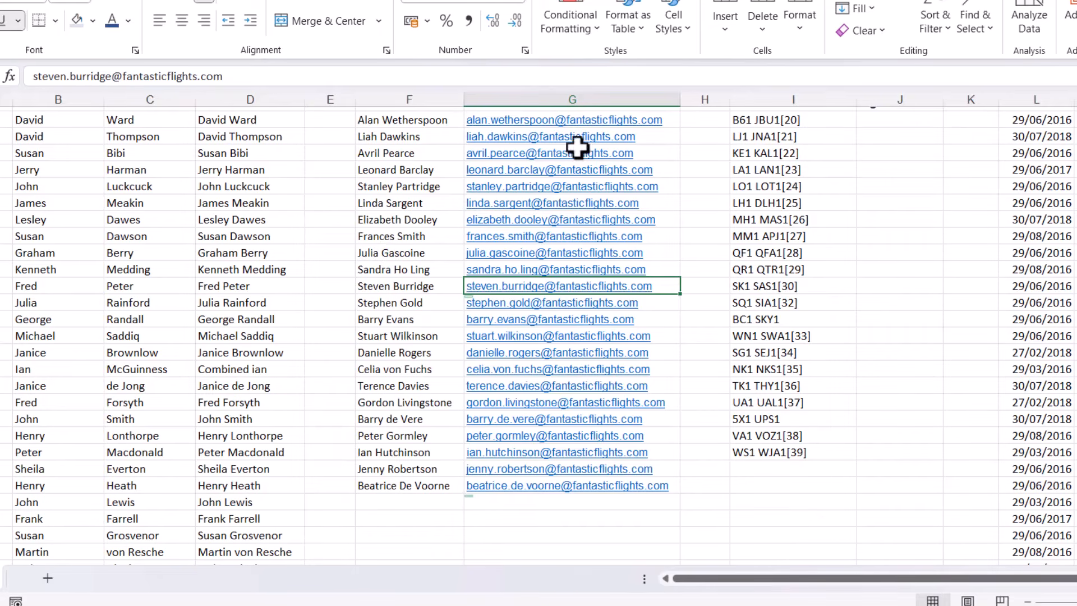
scroll(979, 248, up, 2)
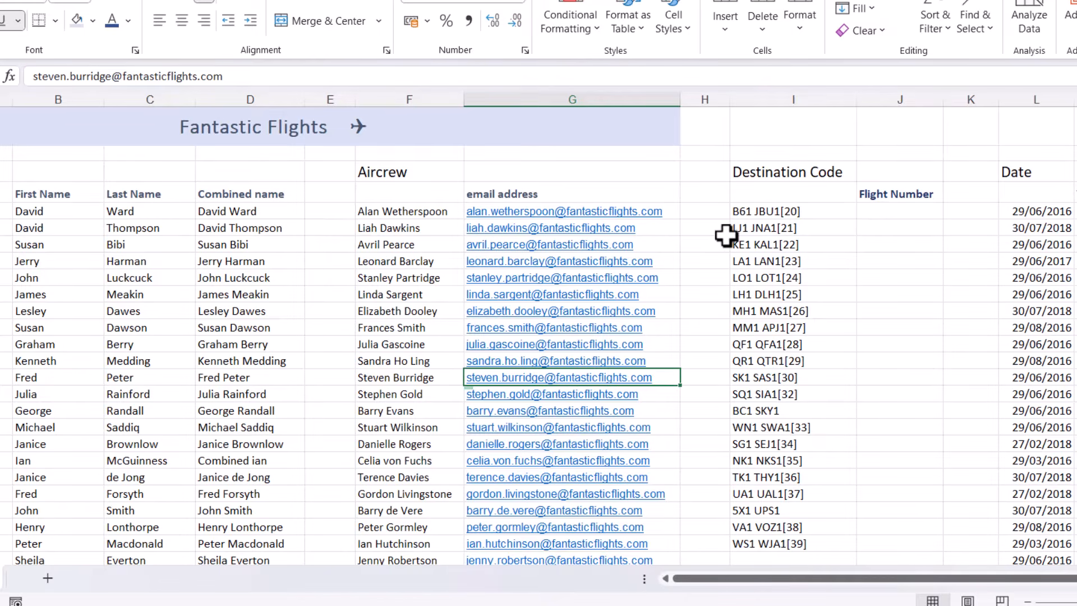
- Enter B61 in J5 as the first flight number and Flash Fill the Flight Number column from J6
click(891, 213)
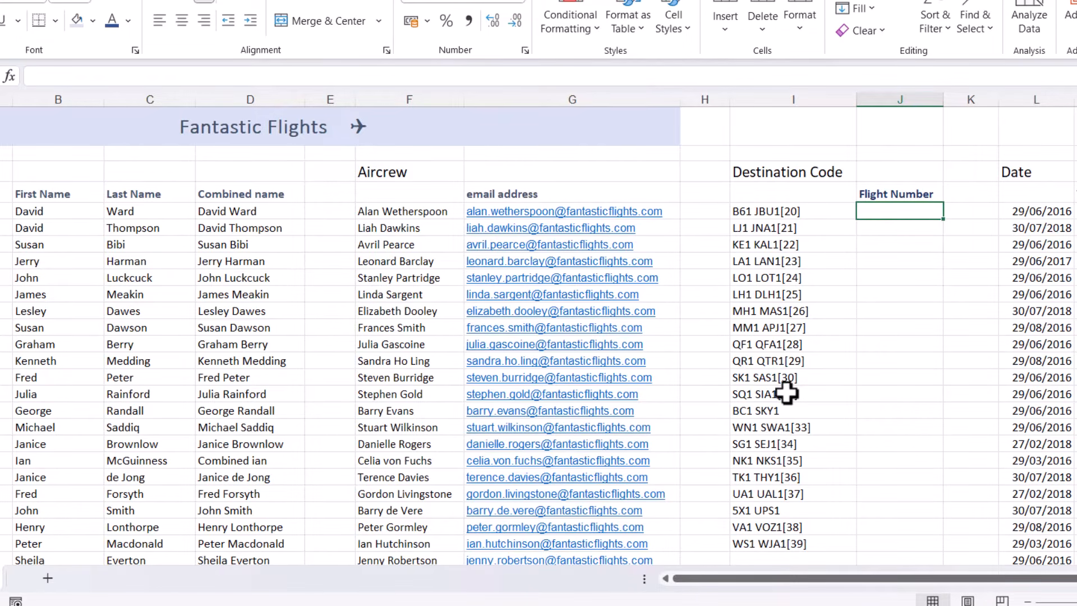
text(B61)
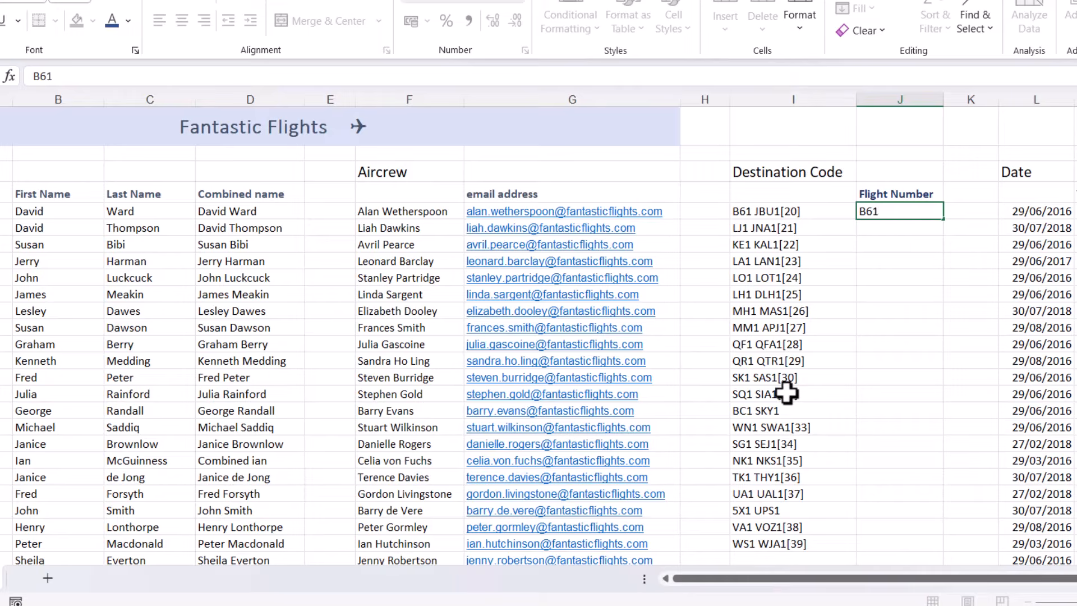
key(Return)
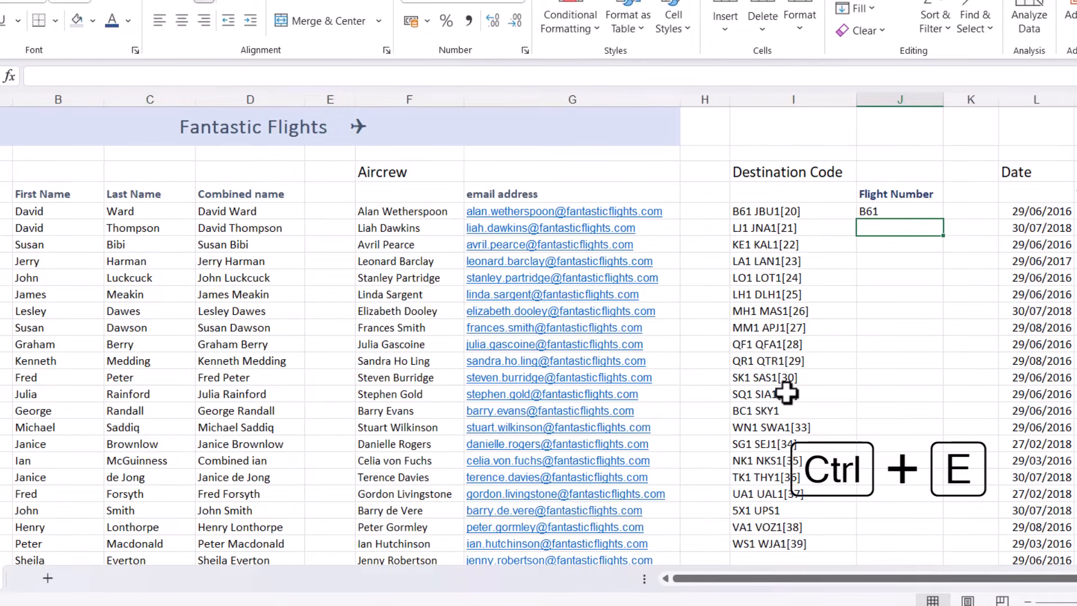
key(ctrl+e)
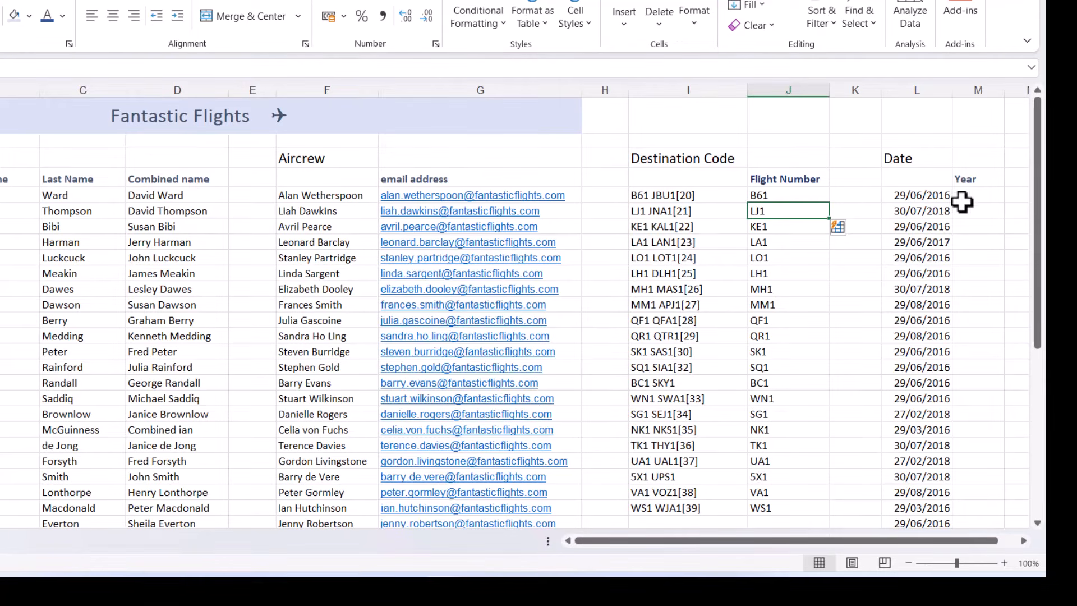
- Enter 2016 in M5 as the first date's year and Flash Fill the Year column from M6
click(984, 196)
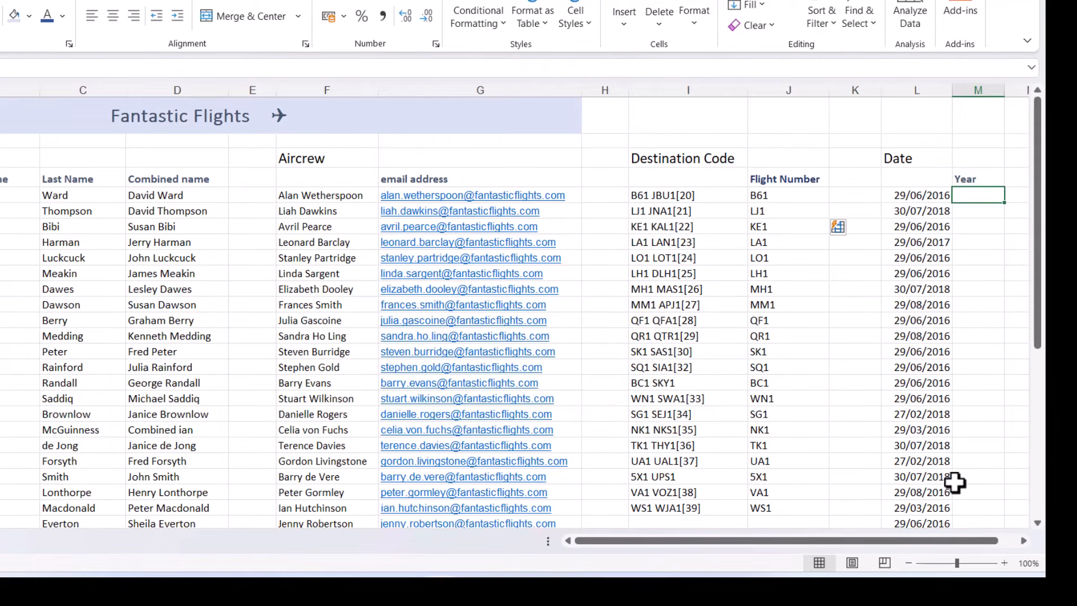
text(2016)
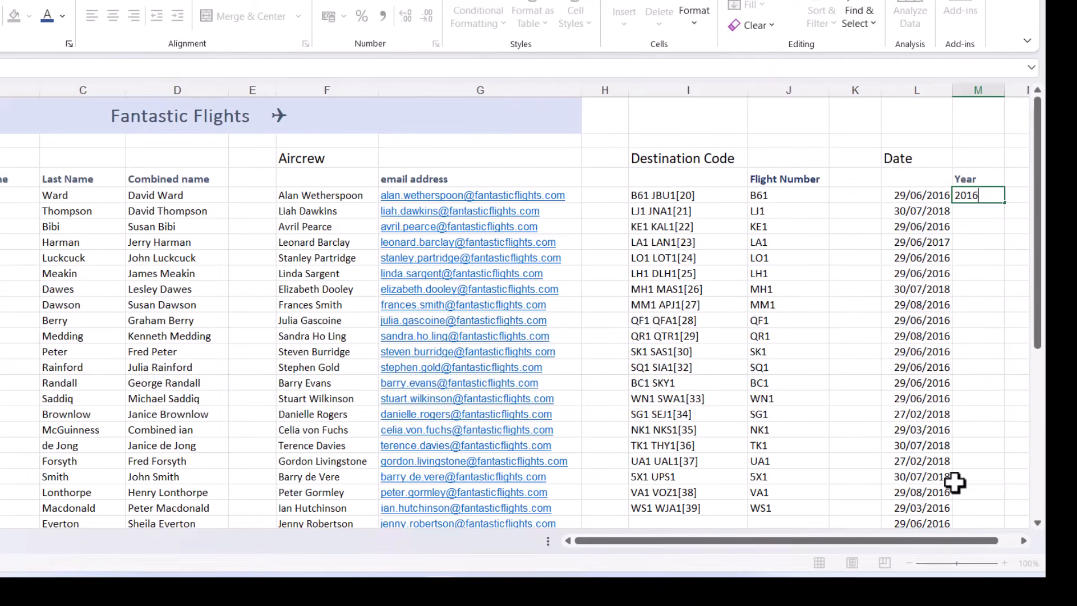
key(Return)
key(ctrl+e)
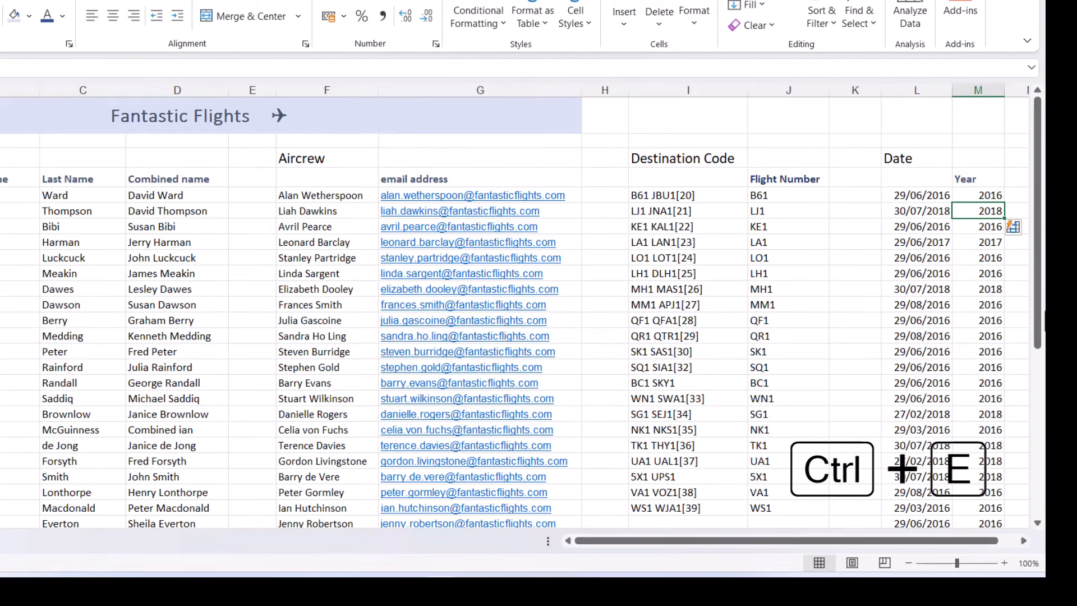
drag(1042, 314, 1044, 288)
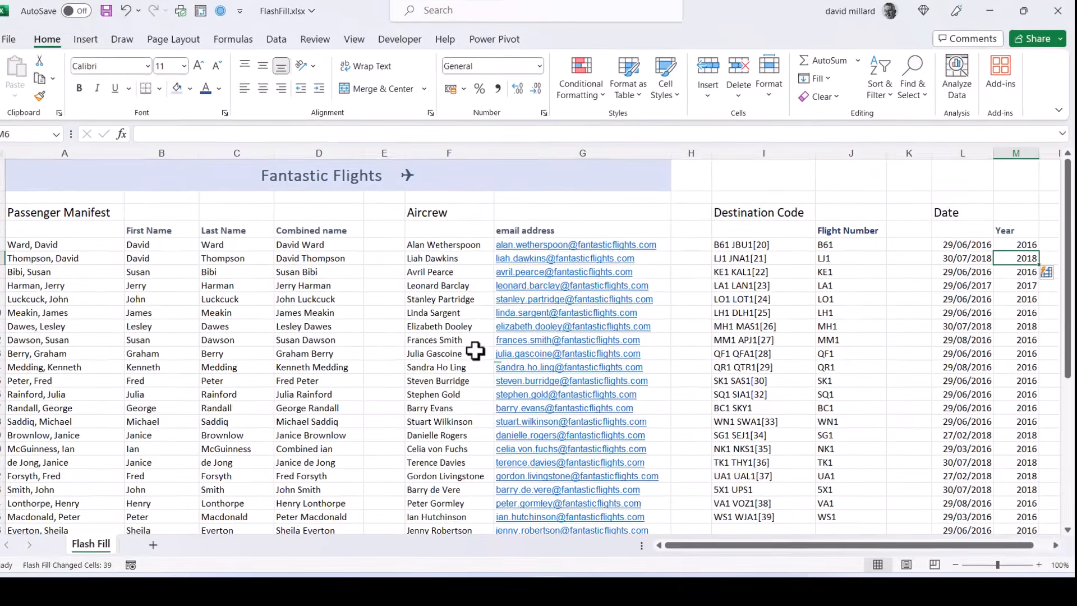